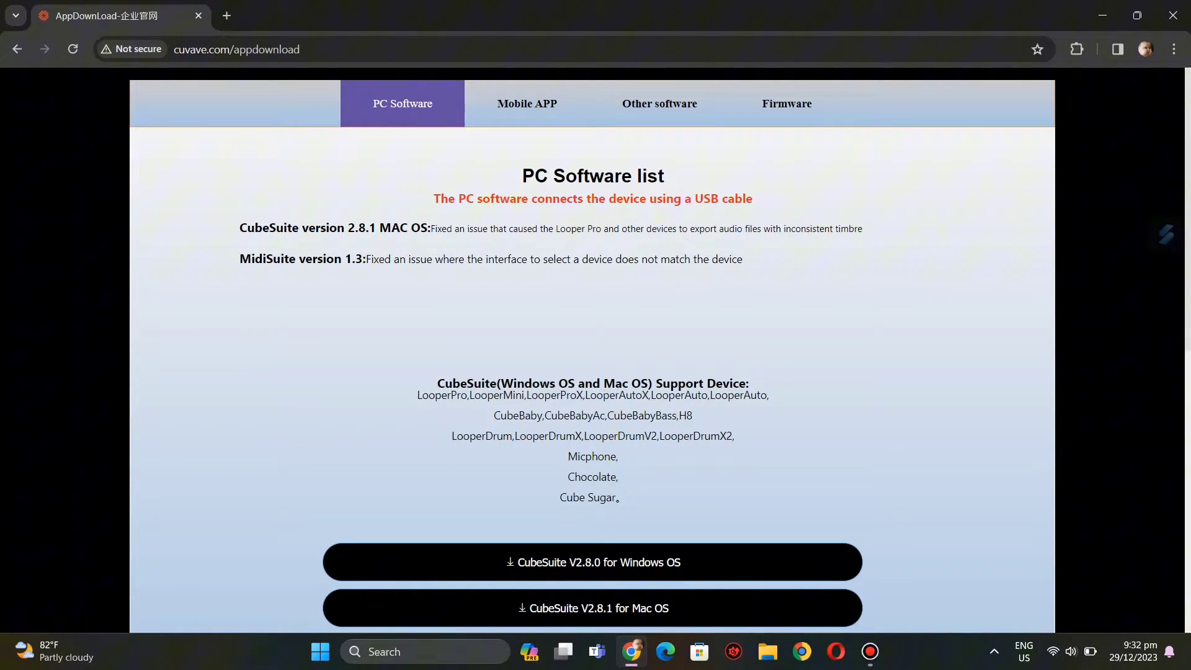
scroll(592, 351, down, 2)
scroll(592, 350, down, 1)
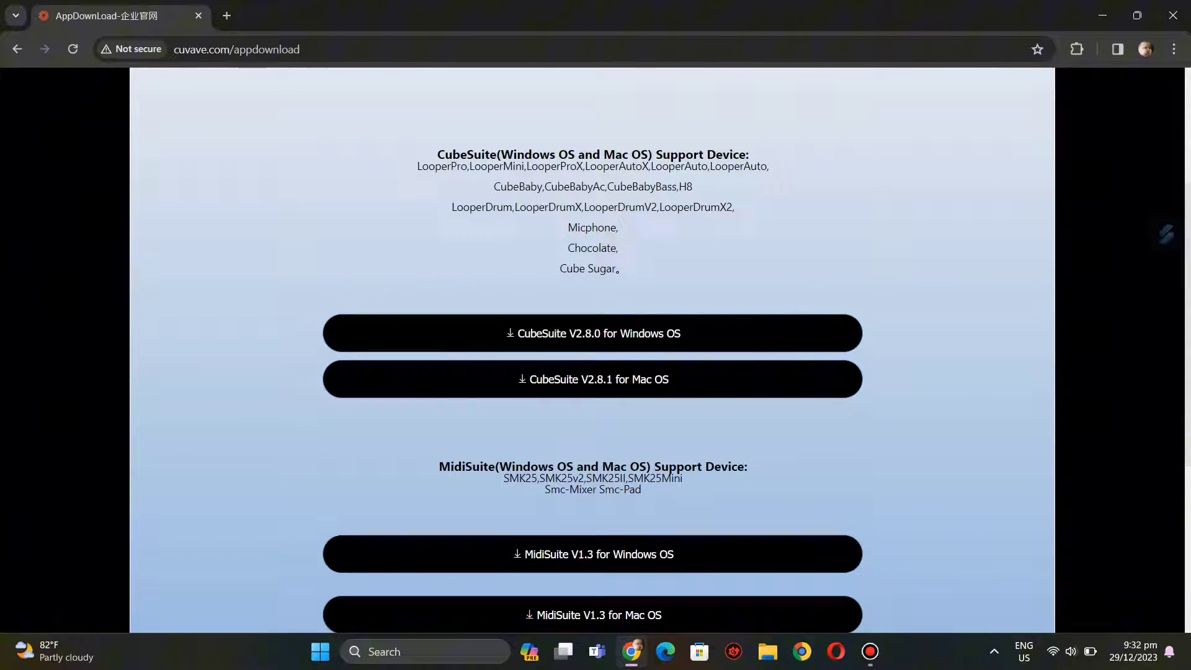
scroll(592, 351, down, 3)
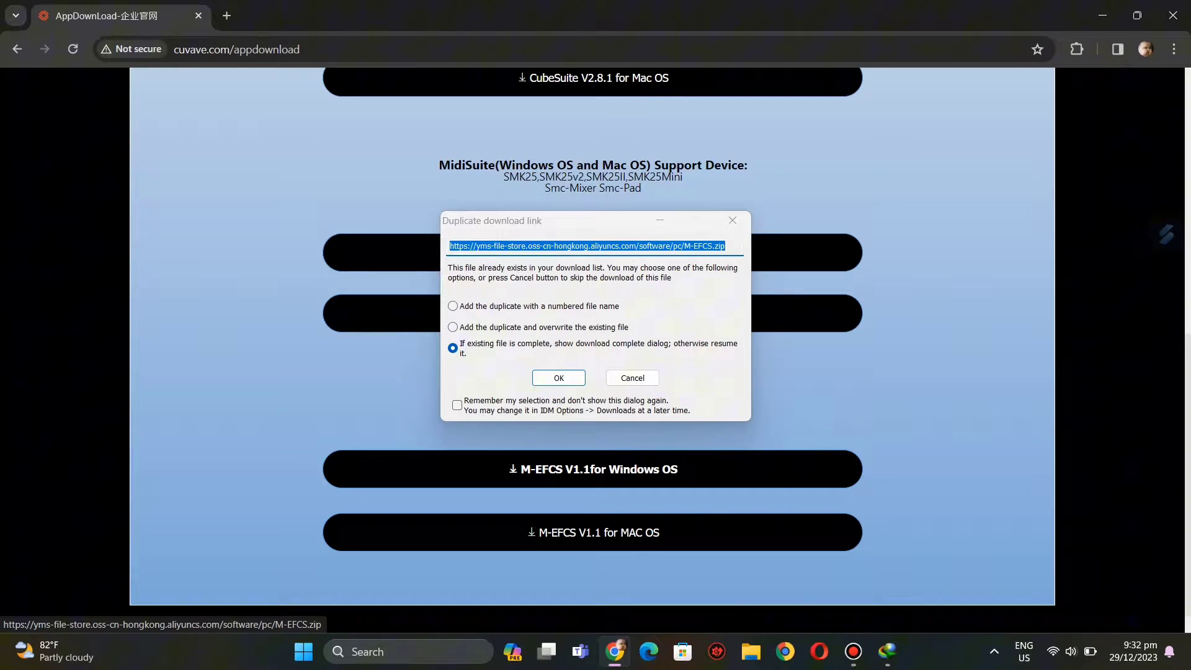
Step: Dismiss the IDM duplicate-download warning for the M-EFCS V1.1 Windows download
click(732, 220)
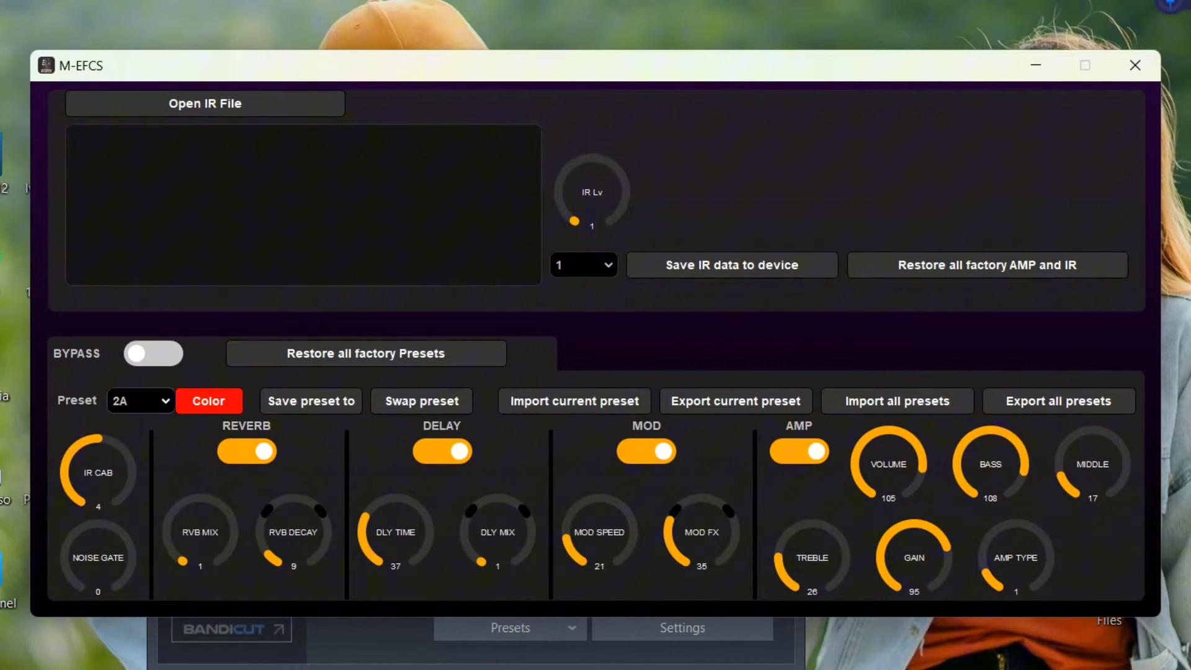
Step: Browse presets 1A and 1D from the Preset list, ending on preset 1B
click(140, 400)
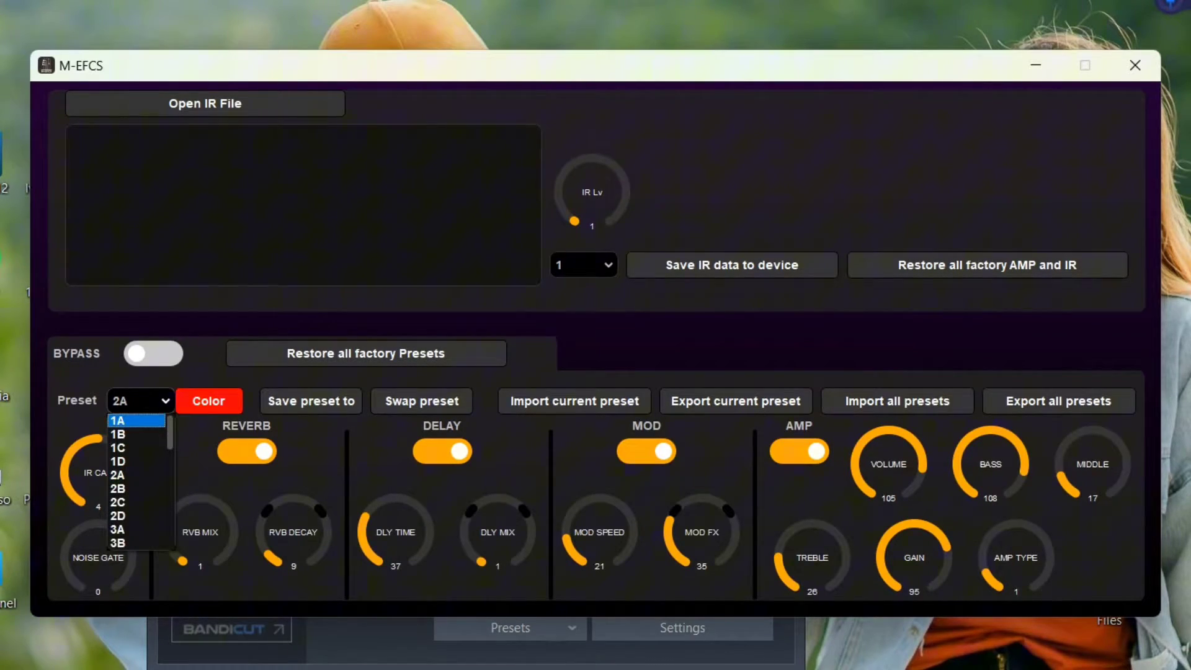
click(138, 420)
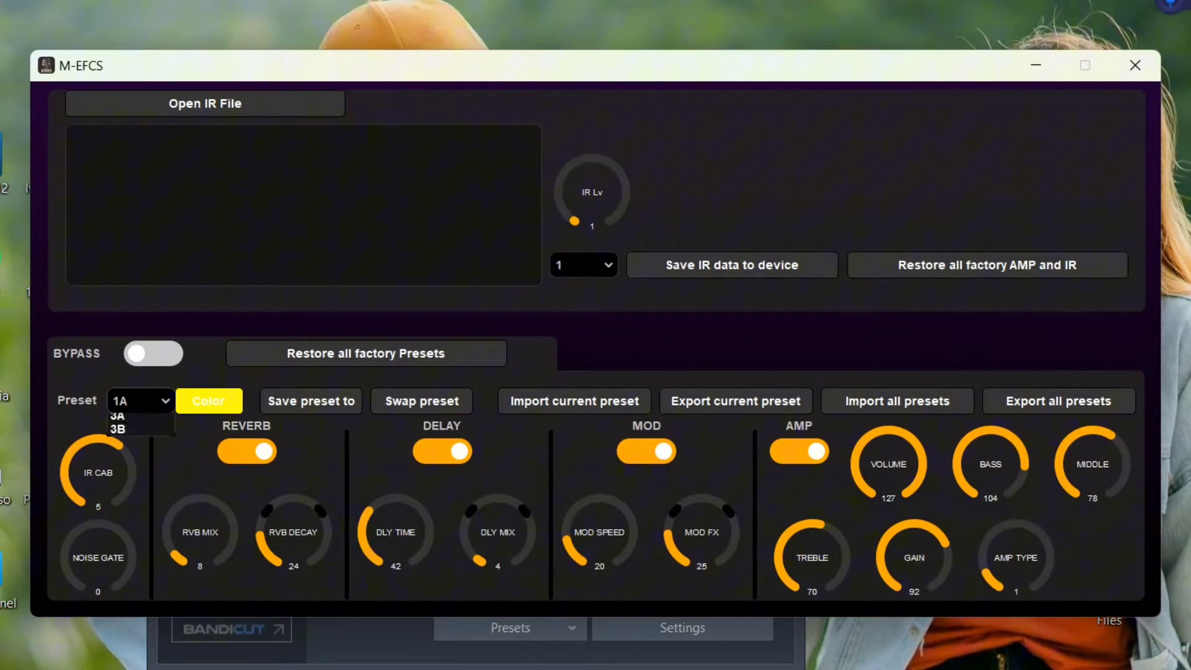
click(137, 460)
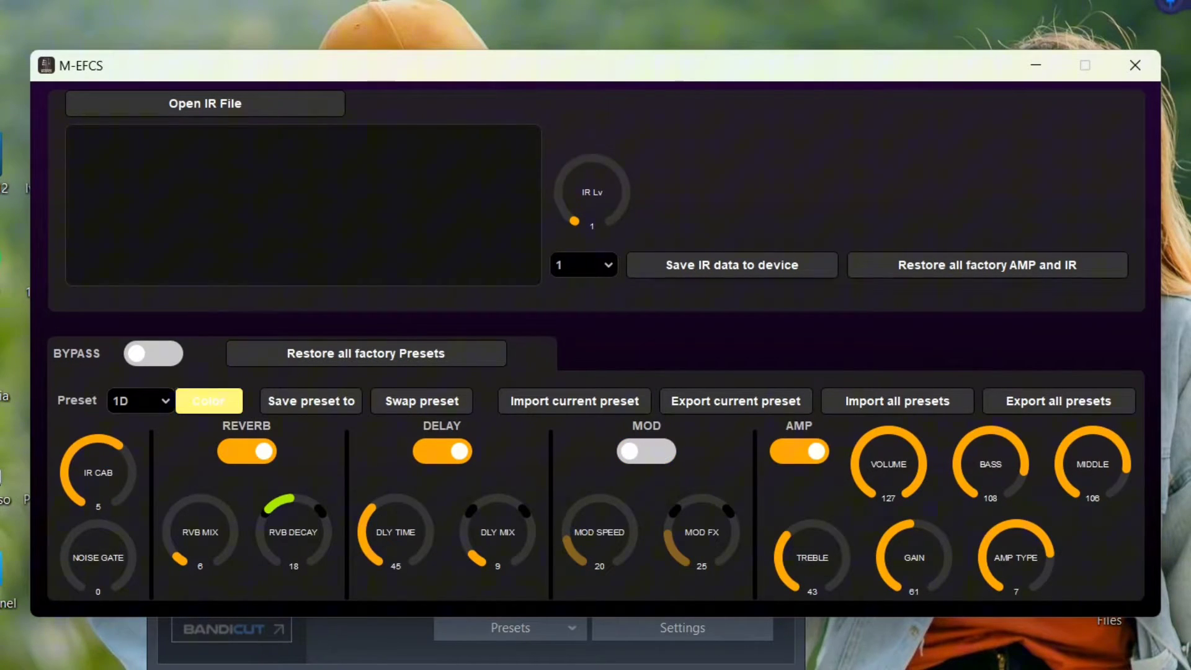
click(140, 400)
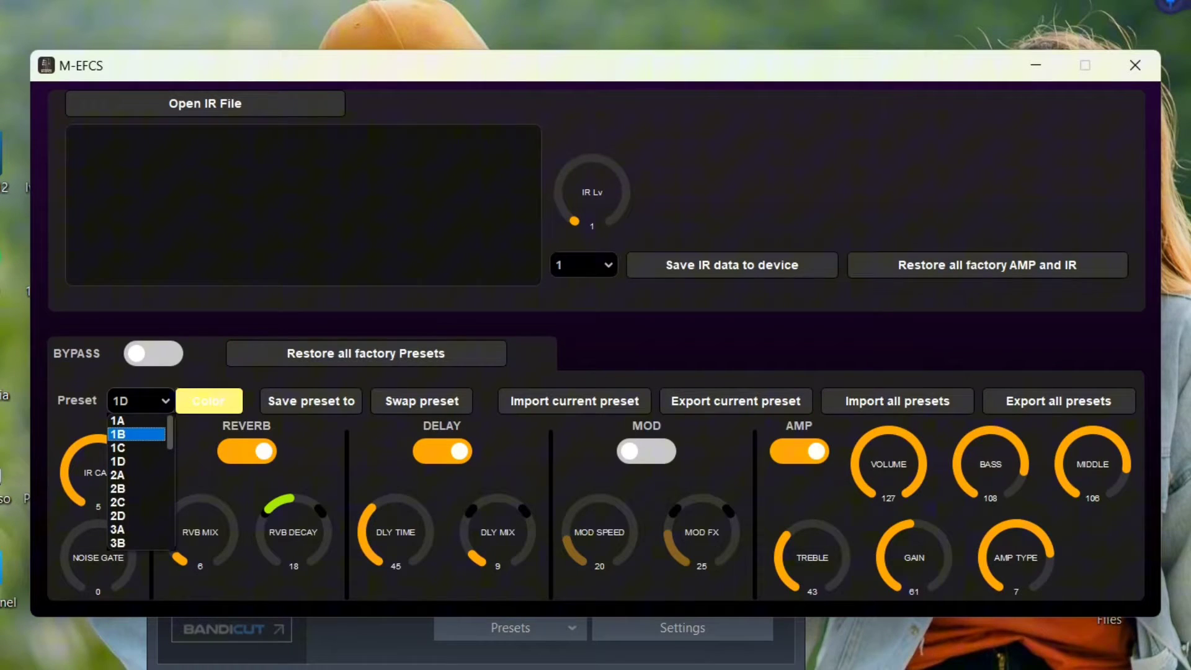
click(137, 435)
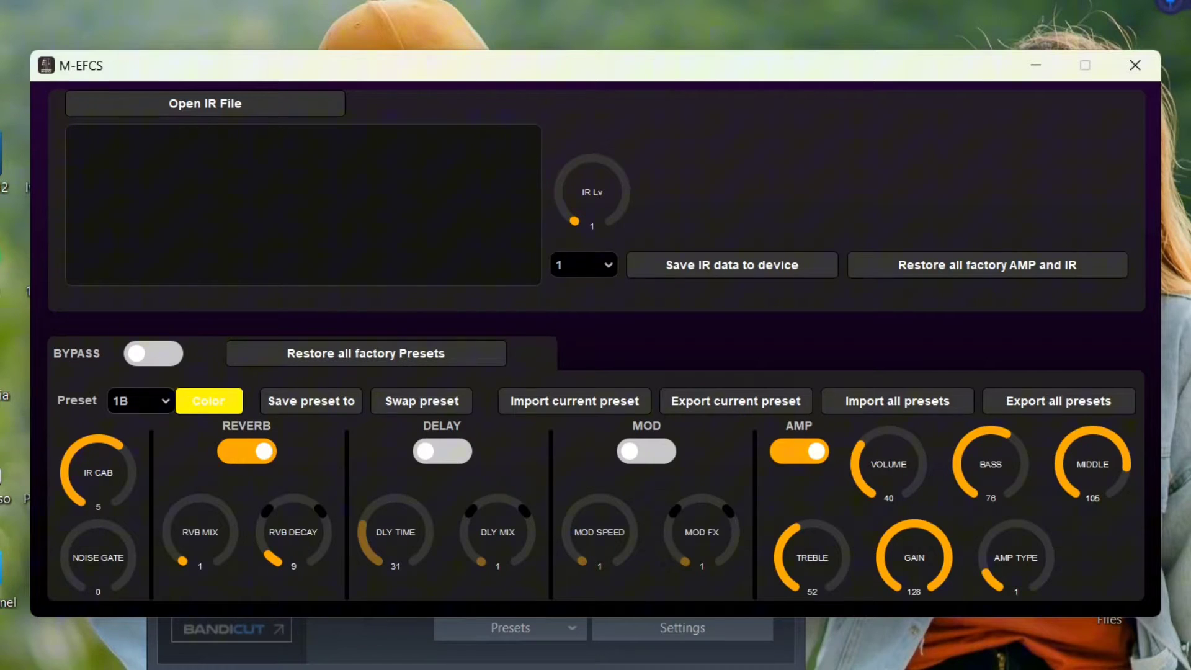
Step: Change preset 1A's footswitch colour from yellow to a darkened magenta, after trying green
click(140, 400)
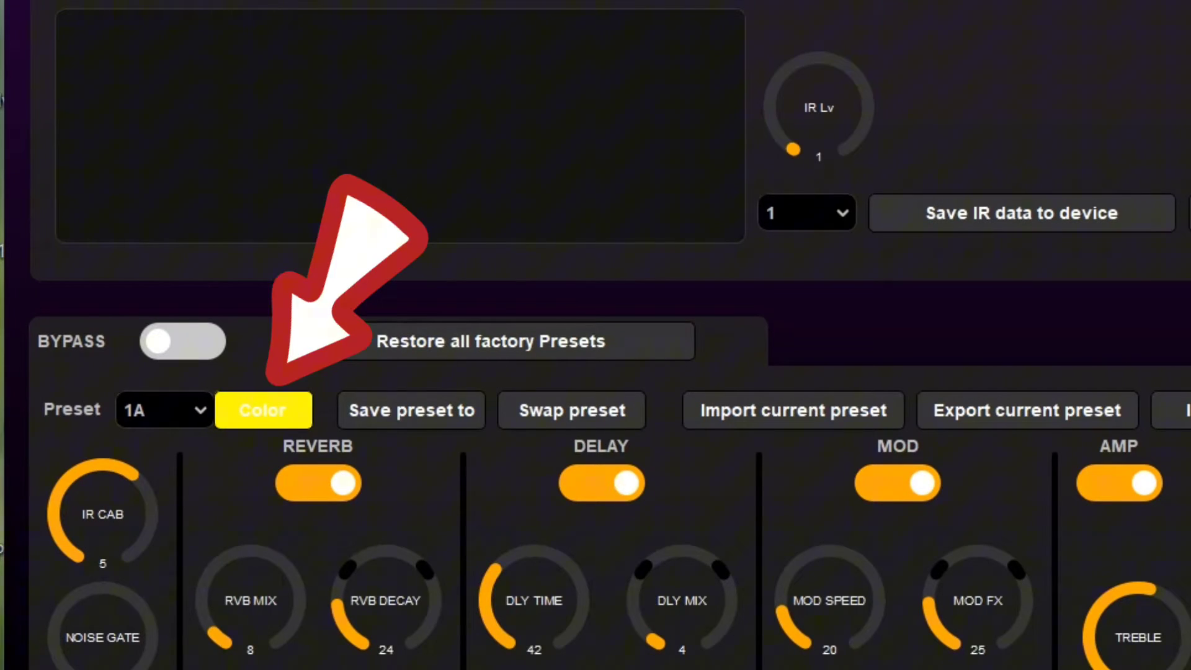
click(262, 410)
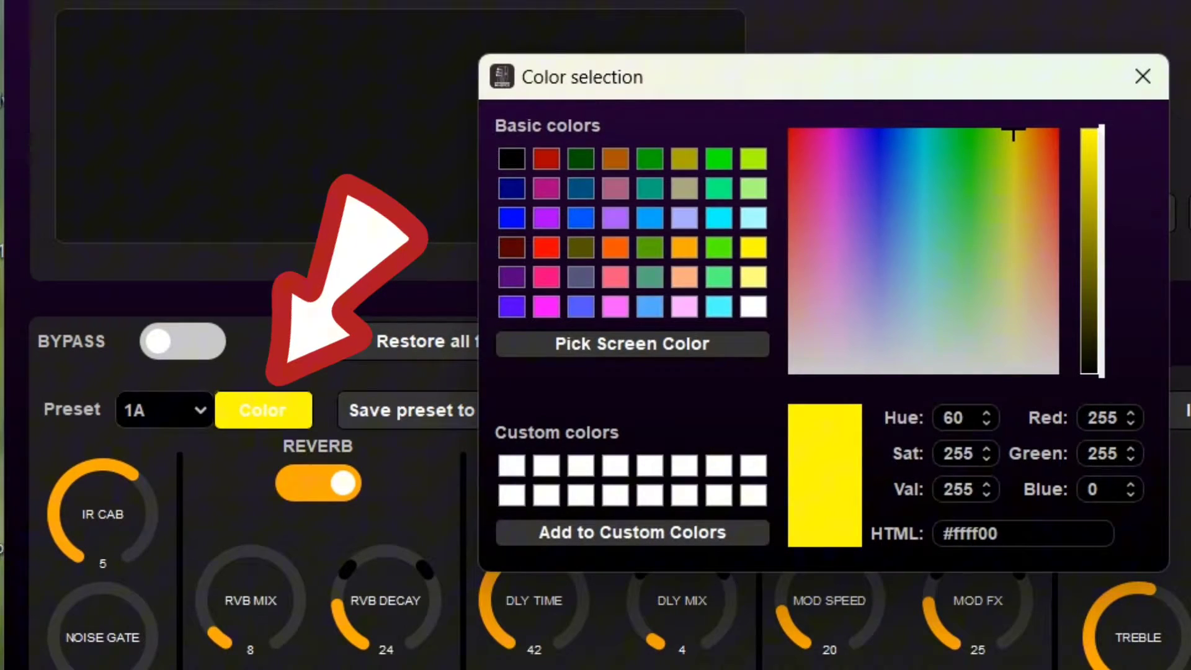
click(946, 133)
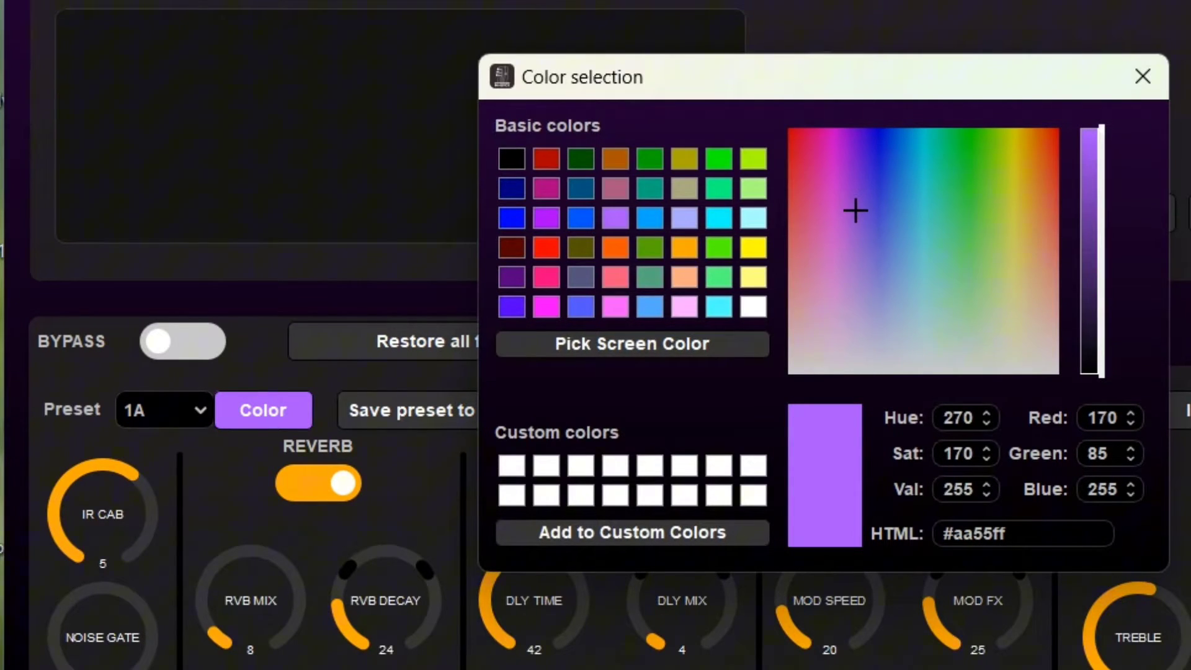
click(832, 133)
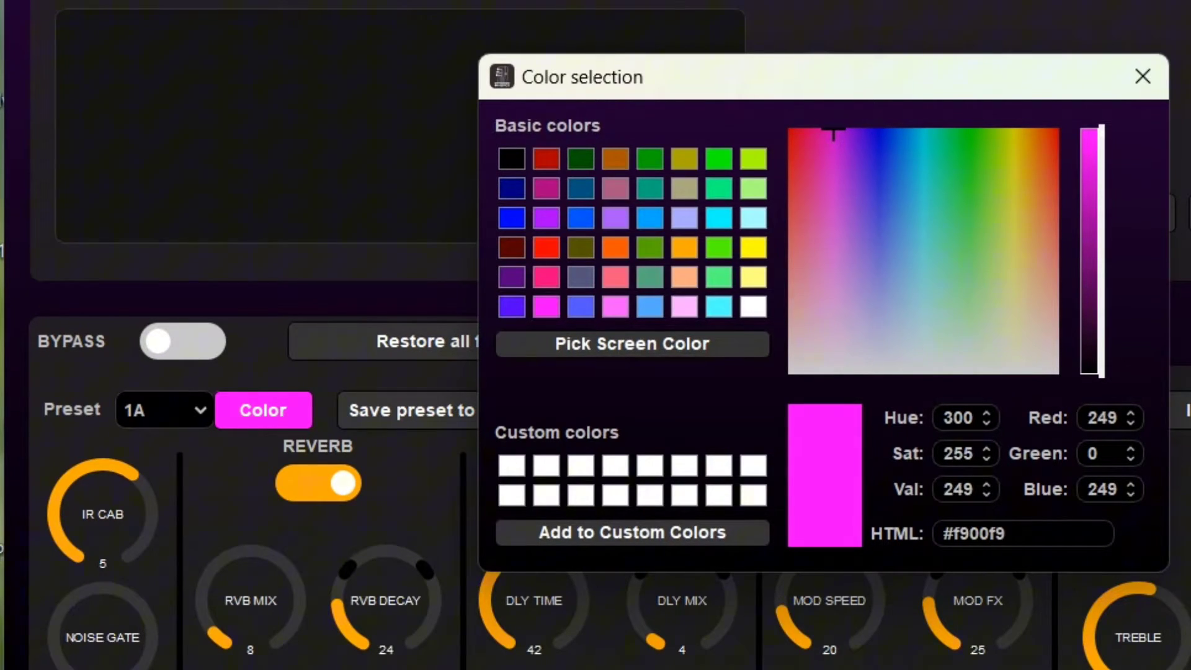
mouse_move(1088, 132)
mouse_down()
mouse_move(1089, 365)
mouse_move(1088, 145)
mouse_up()
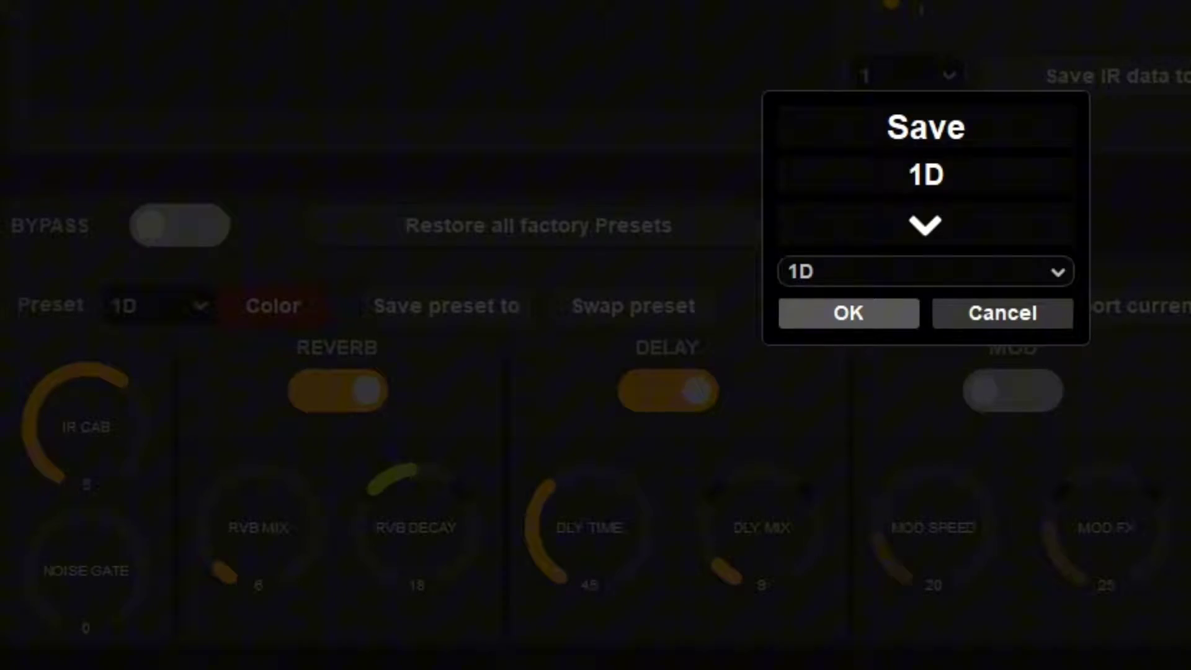
Step: Confirm saving the recoloured preset to slot 1D
key(Return)
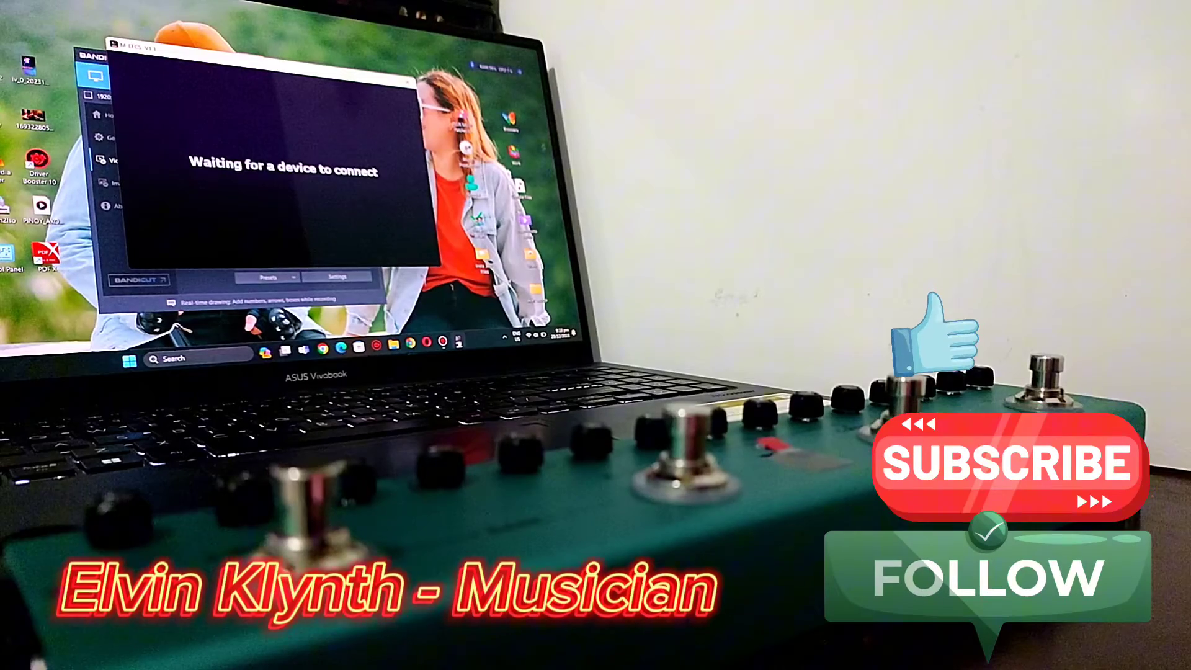